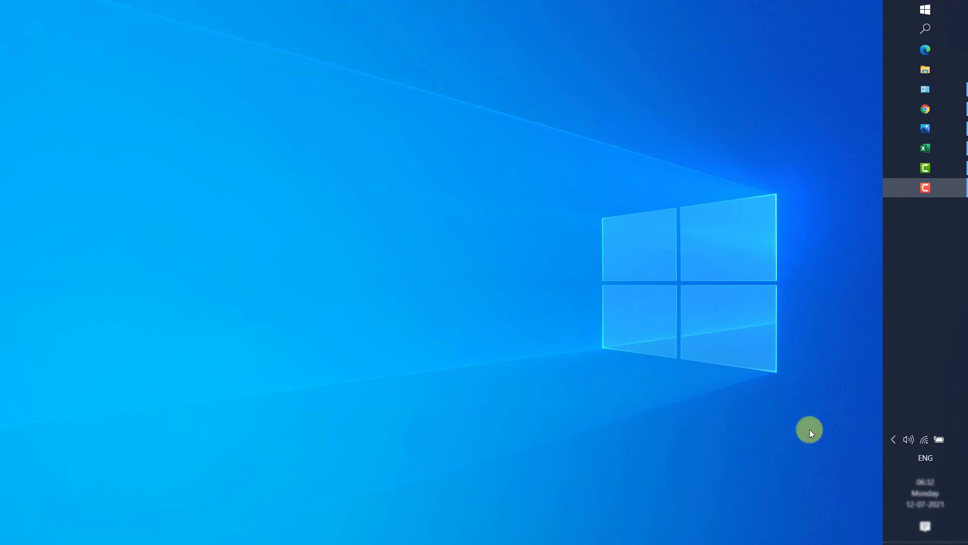
pyautogui.rightClick(940, 316)
pyautogui.click(830, 254)
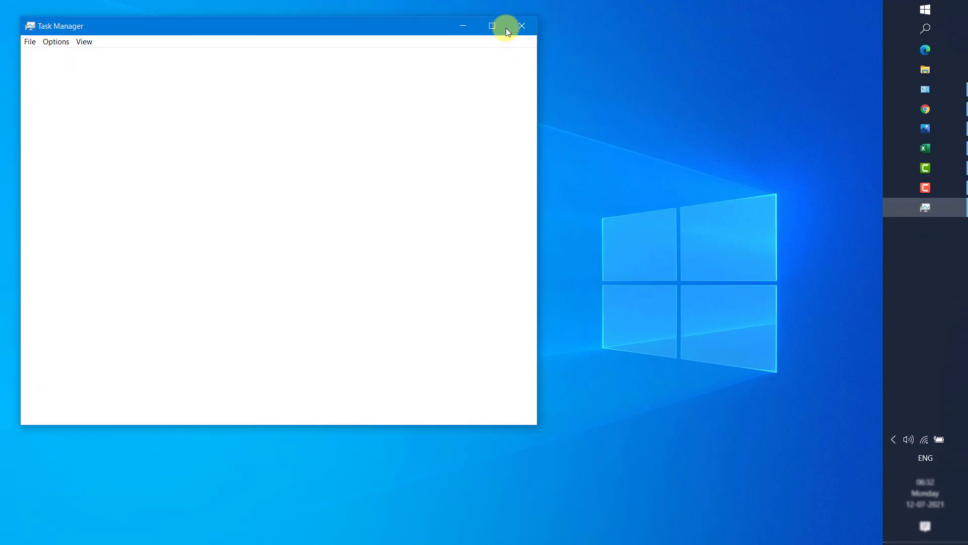
pyautogui.click(521, 25)
# Open Task Manager and find the processes starting with E in its detailed process list.
pyautogui.rightClick(906, 274)
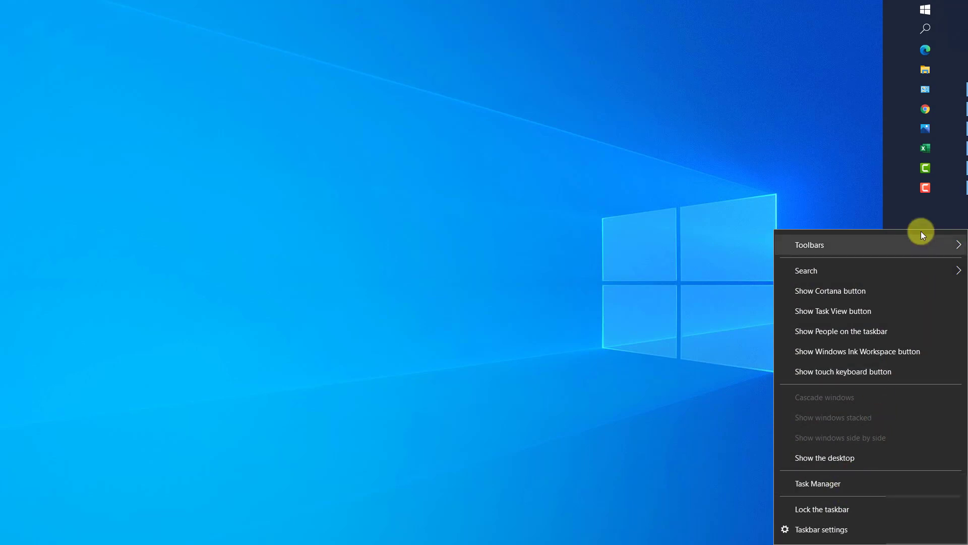
pyautogui.click(842, 488)
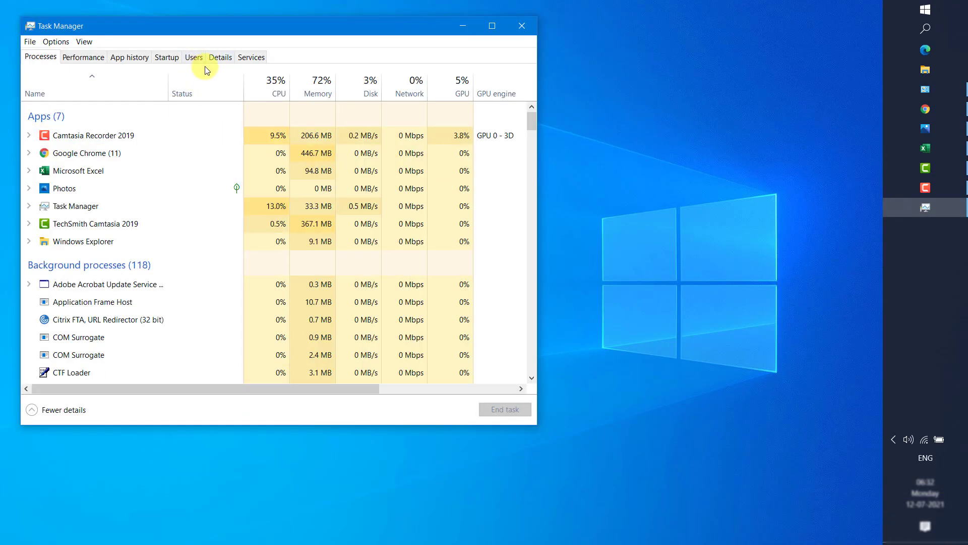
pyautogui.click(220, 63)
pyautogui.click(67, 115)
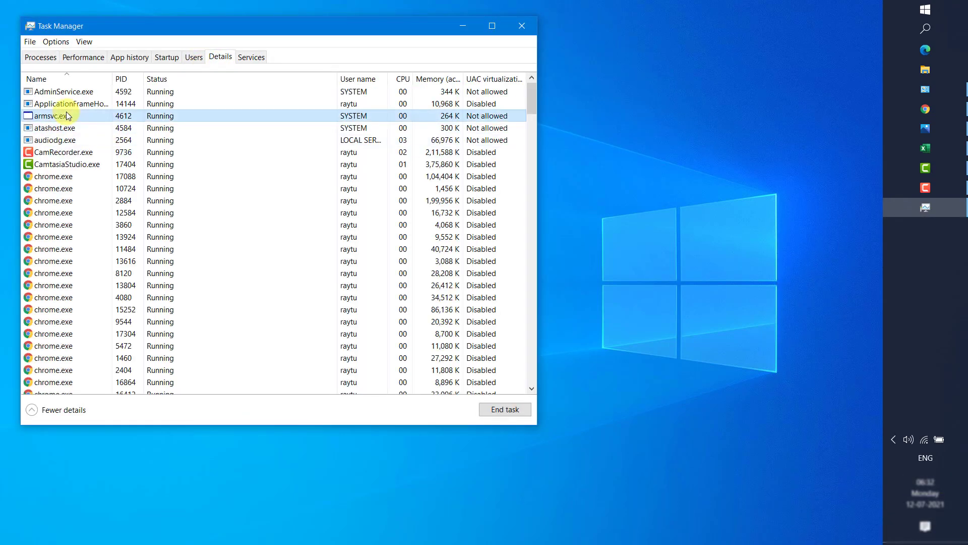
pyautogui.press('e')
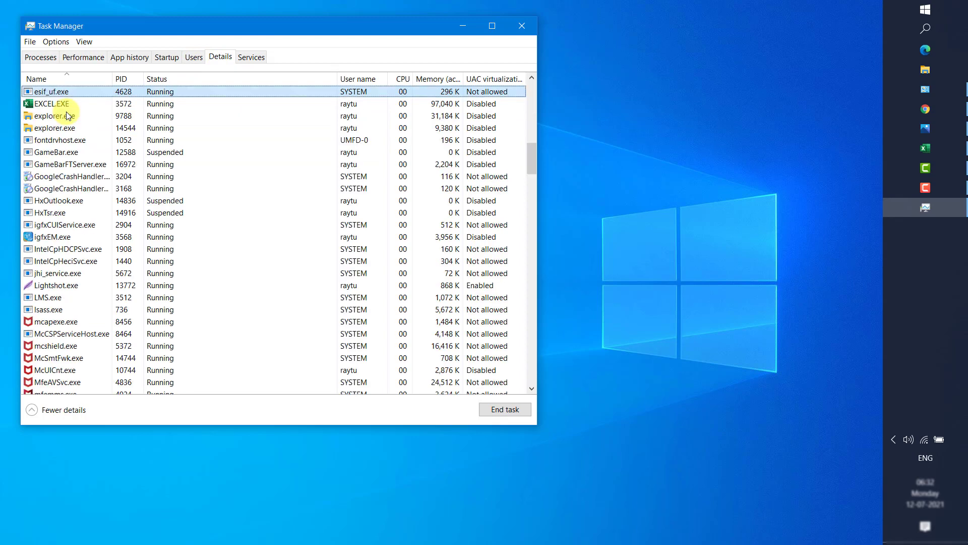
# End the EXCEL.EXE process, confirm ending it, and close Task Manager.
pyautogui.click(65, 103)
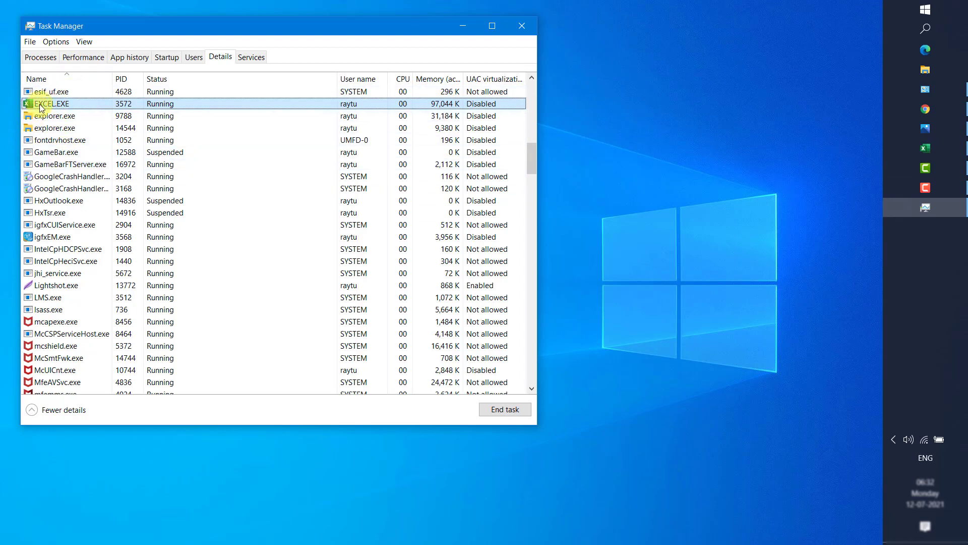
pyautogui.moveTo(176, 33); pyautogui.dragTo(308, 41)
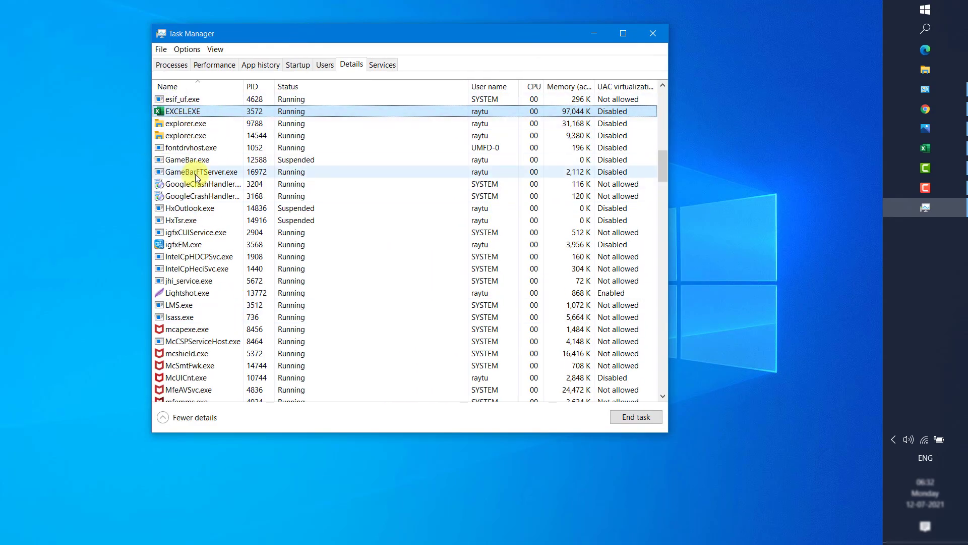
pyautogui.rightClick(229, 113)
pyautogui.click(252, 119)
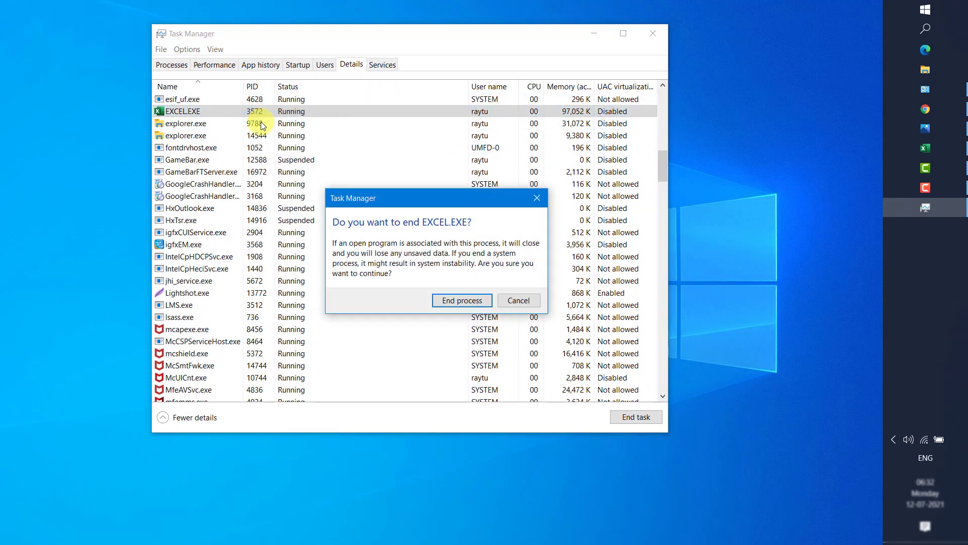
pyautogui.click(438, 302)
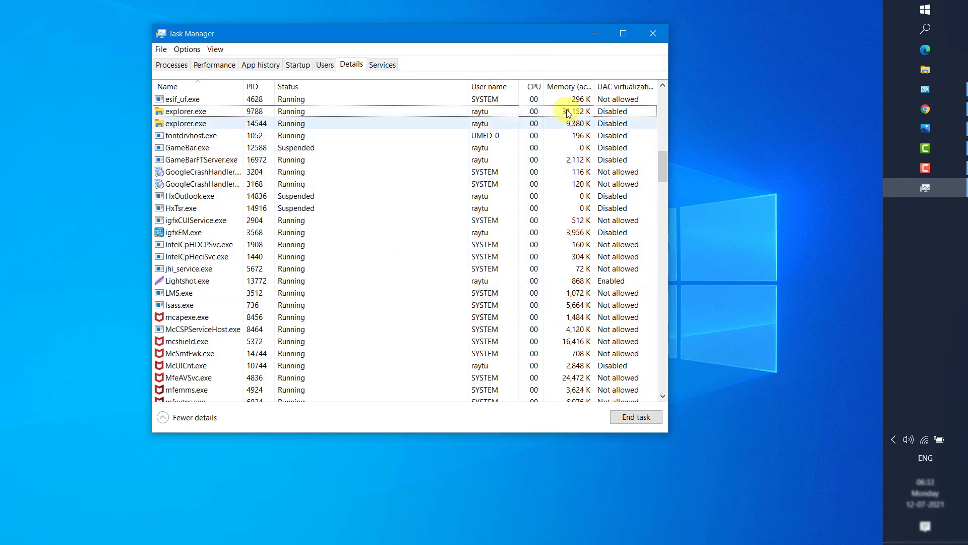
pyautogui.click(654, 35)
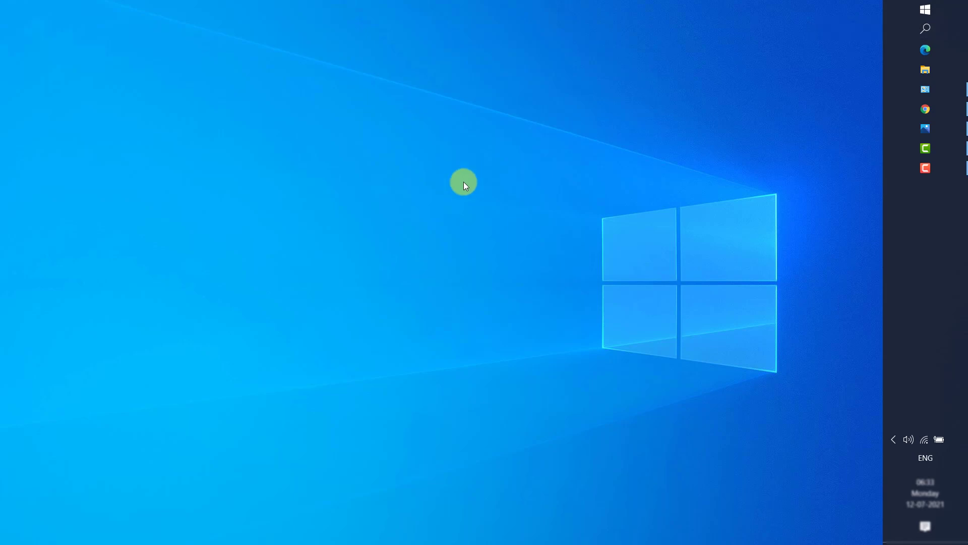
# Find and open the Run dialog, start Excel in safe mode with "excel /safe", and dismiss the recovered-files message.
pyautogui.click(926, 34)
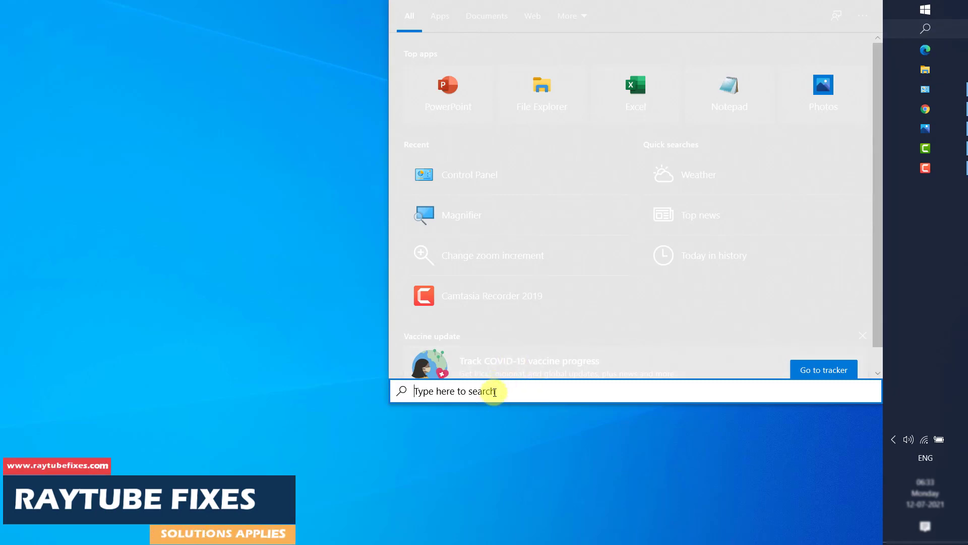
pyautogui.write('run')
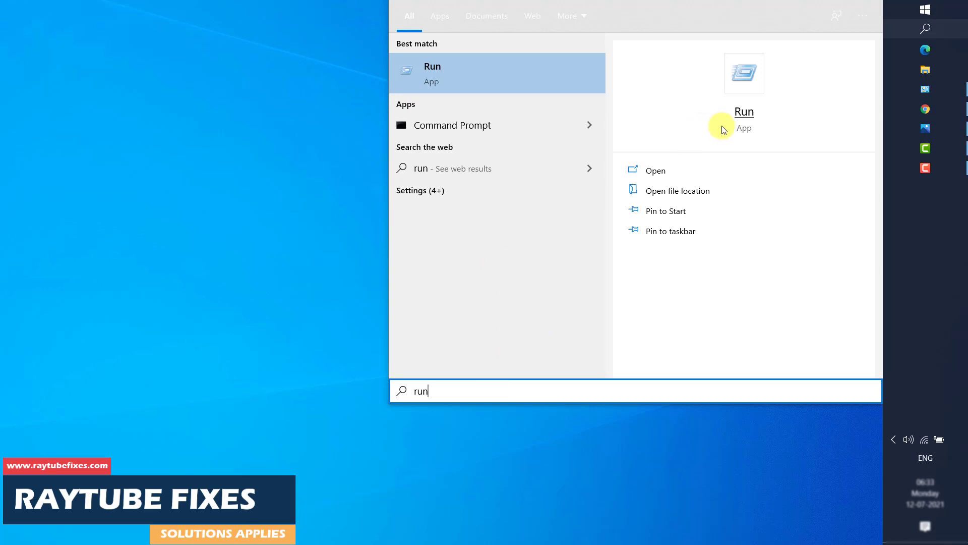
pyautogui.click(721, 126)
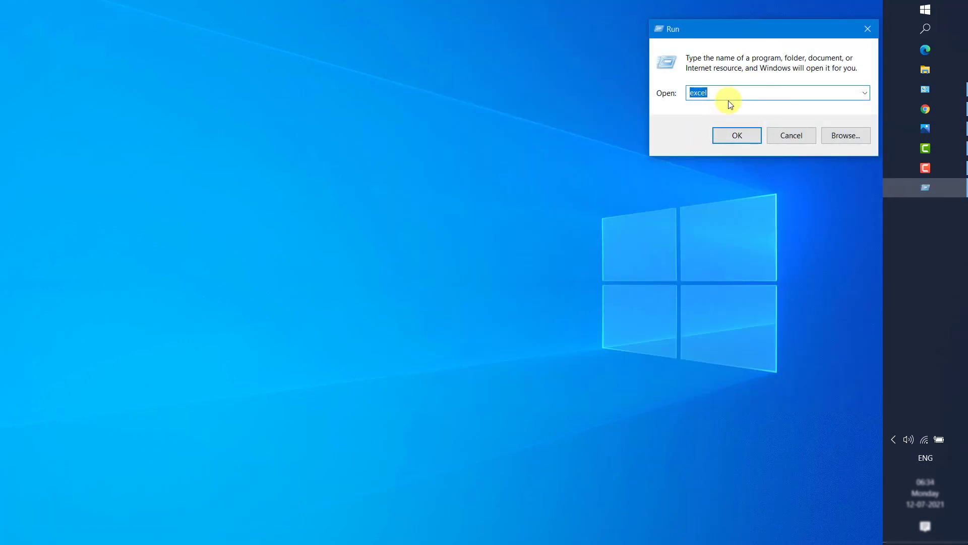
pyautogui.write('exc')
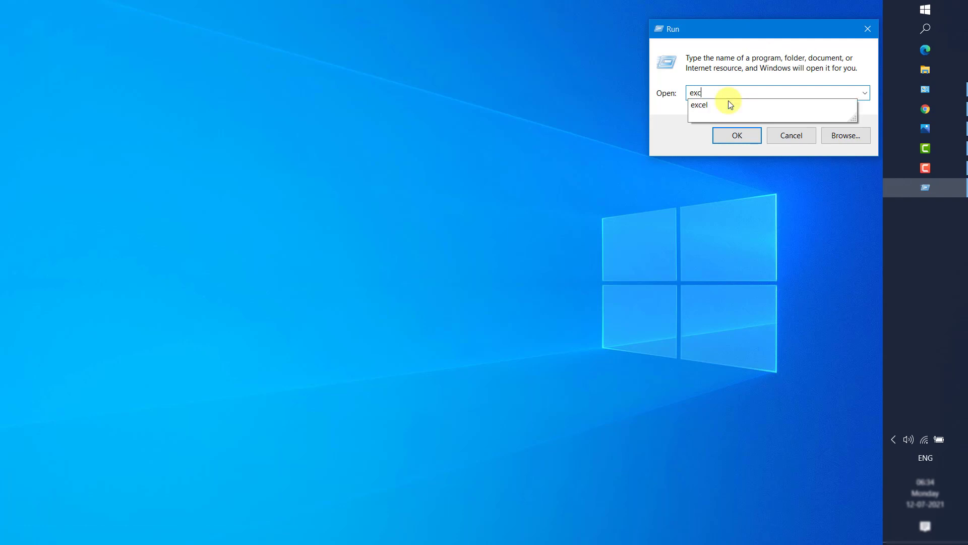
pyautogui.write('el /')
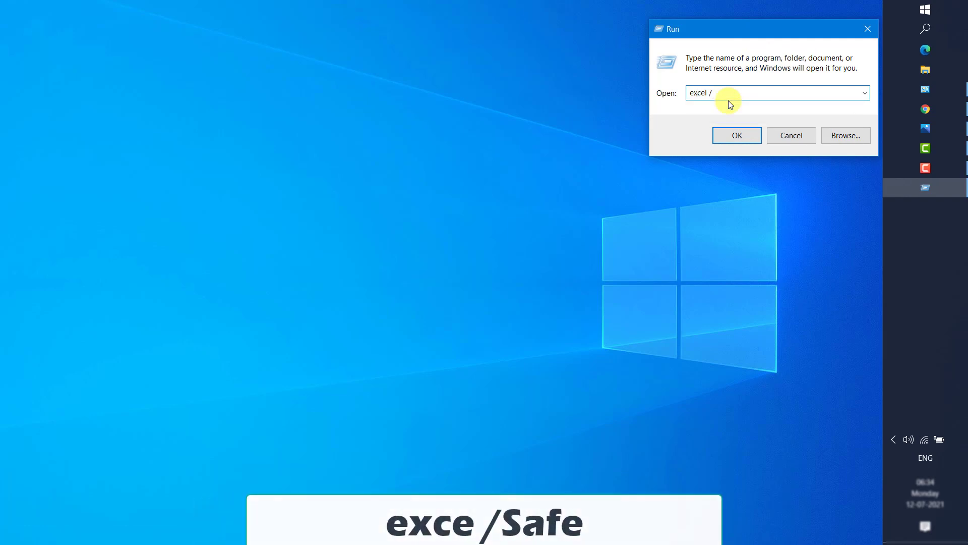
pyautogui.write('safe')
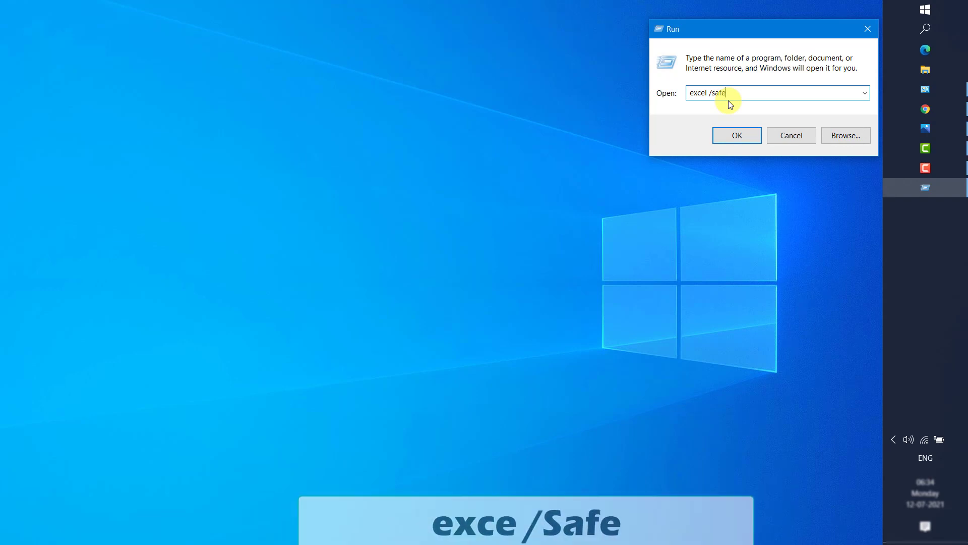
pyautogui.press('Return')
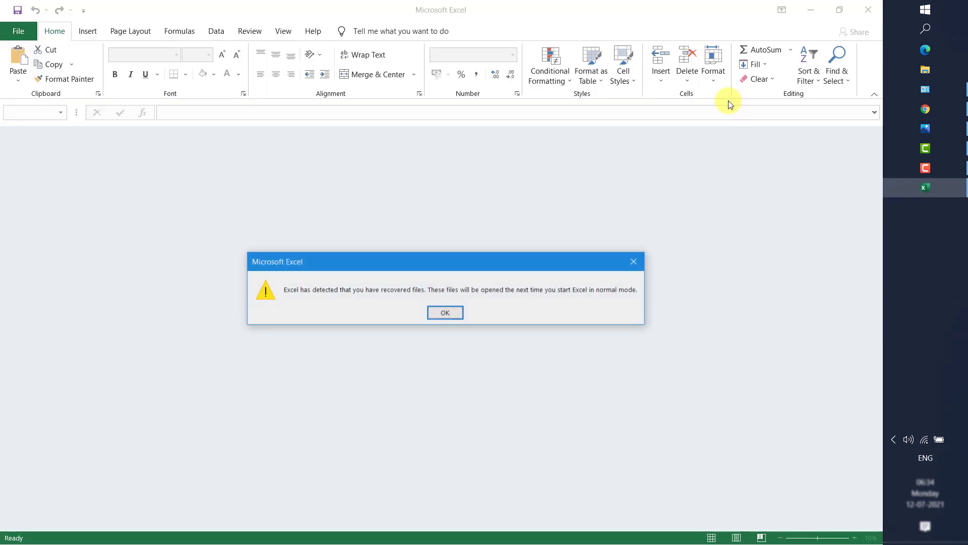
pyautogui.click(439, 311)
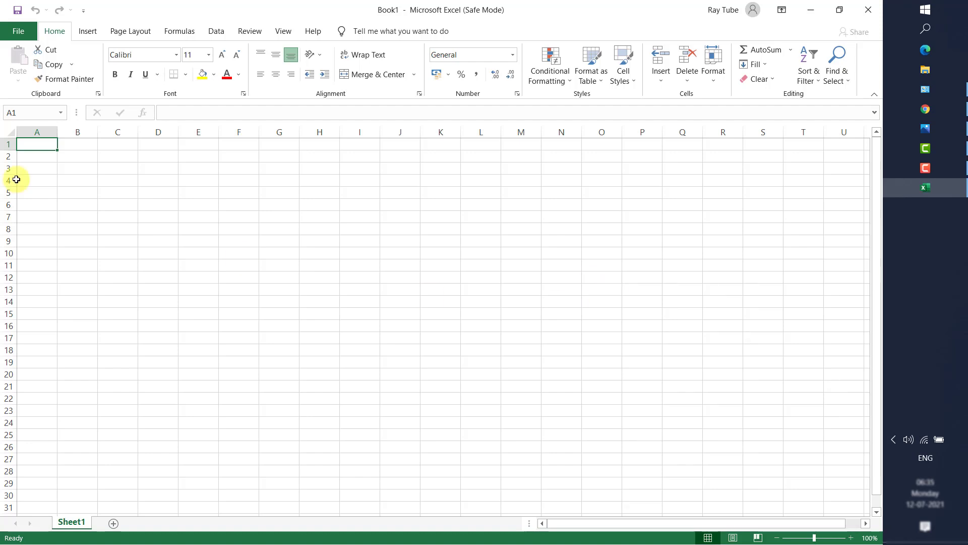
# Open the COM Add-ins manager from the add-ins section of Excel's options.
pyautogui.click(23, 38)
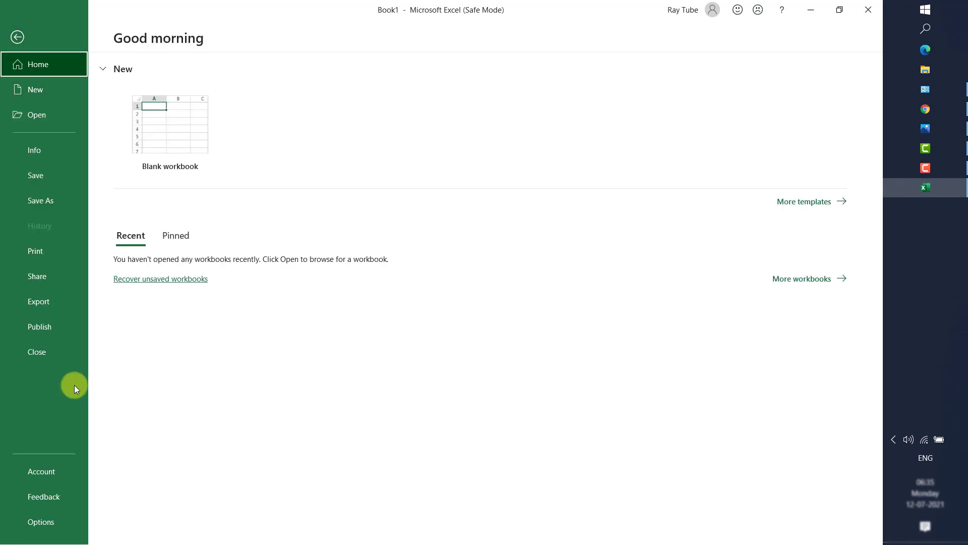
pyautogui.click(43, 521)
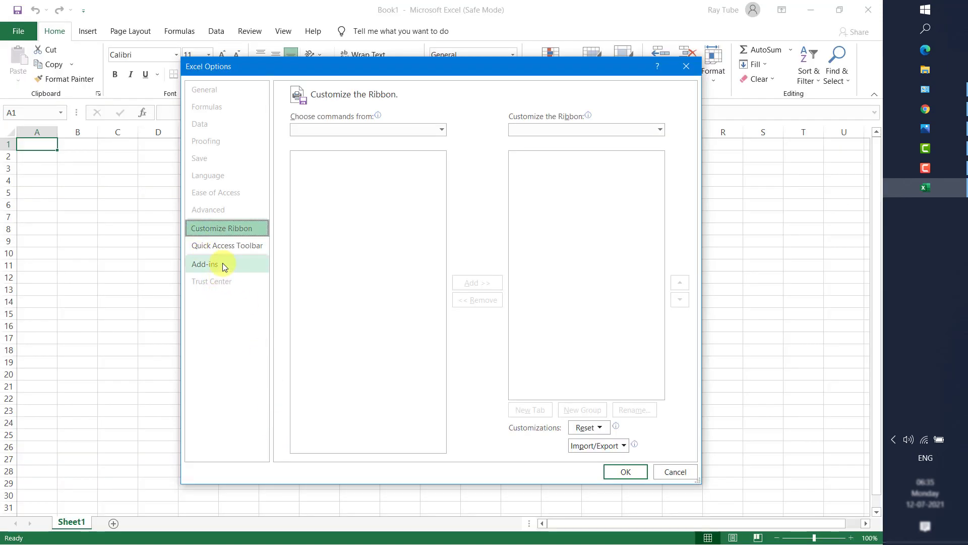
pyautogui.click(223, 263)
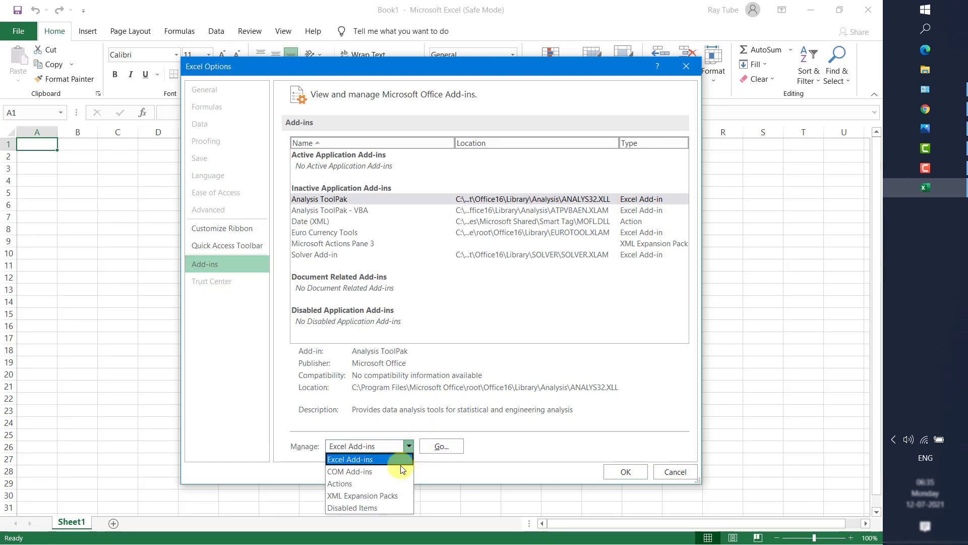
pyautogui.click(370, 471)
pyautogui.click(438, 447)
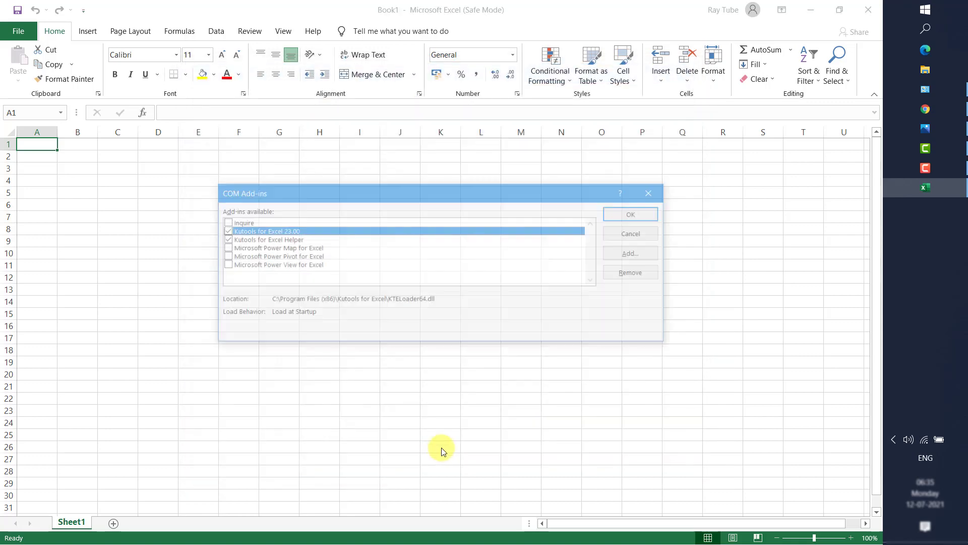
# Disable the Kutools for Excel 23.00 and Kutools for Excel Helper add-ins, leave Microsoft Power Map off, and apply the selection.
pyautogui.click(224, 231)
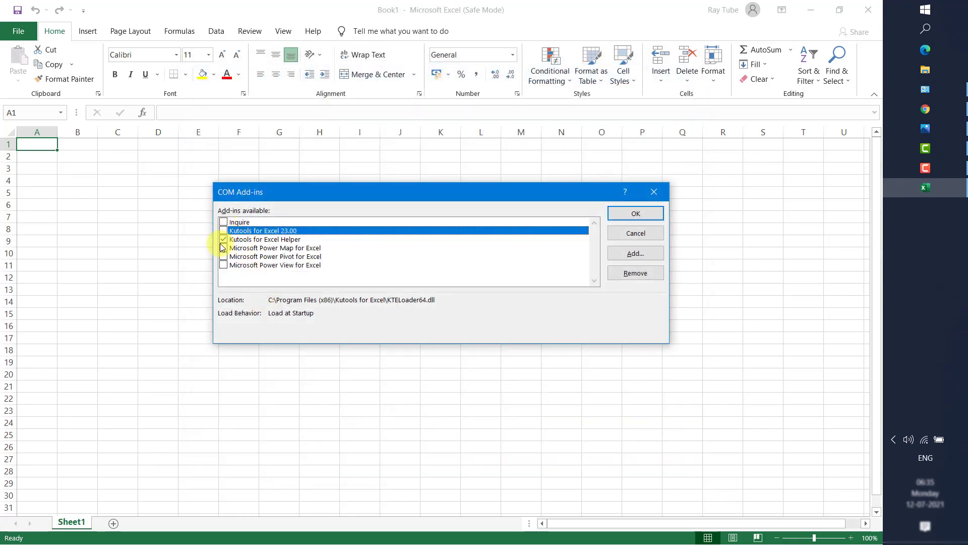
pyautogui.click(223, 248)
pyautogui.click(224, 239)
pyautogui.click(225, 249)
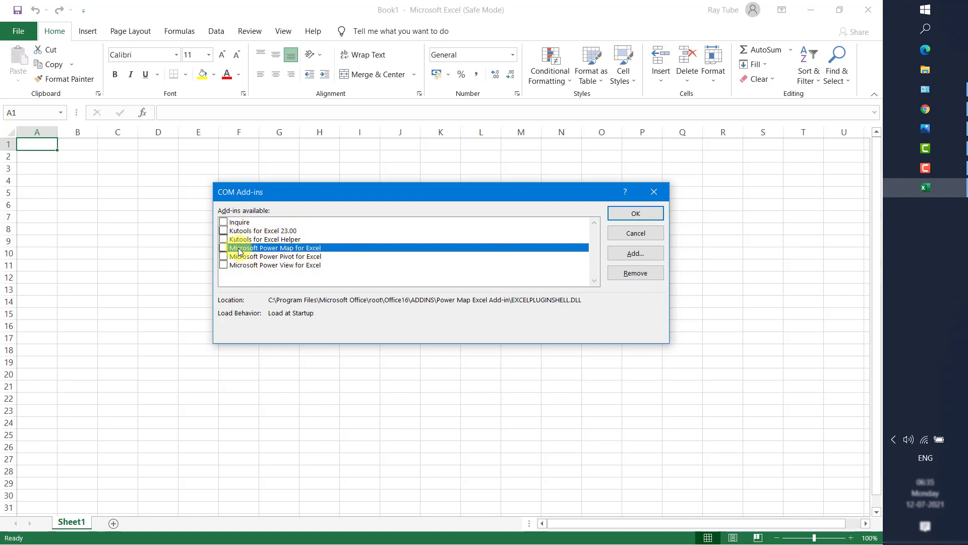
pyautogui.click(640, 216)
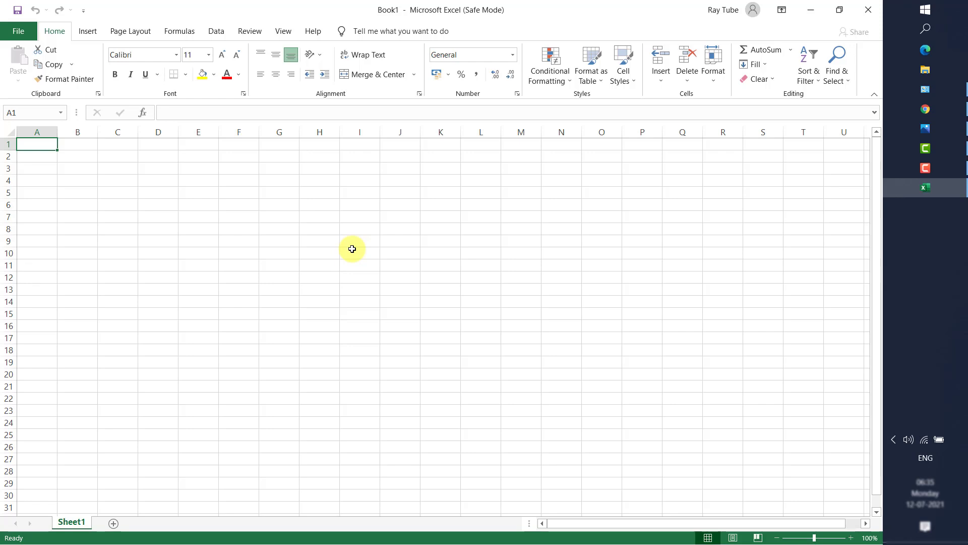
pyautogui.click(17, 33)
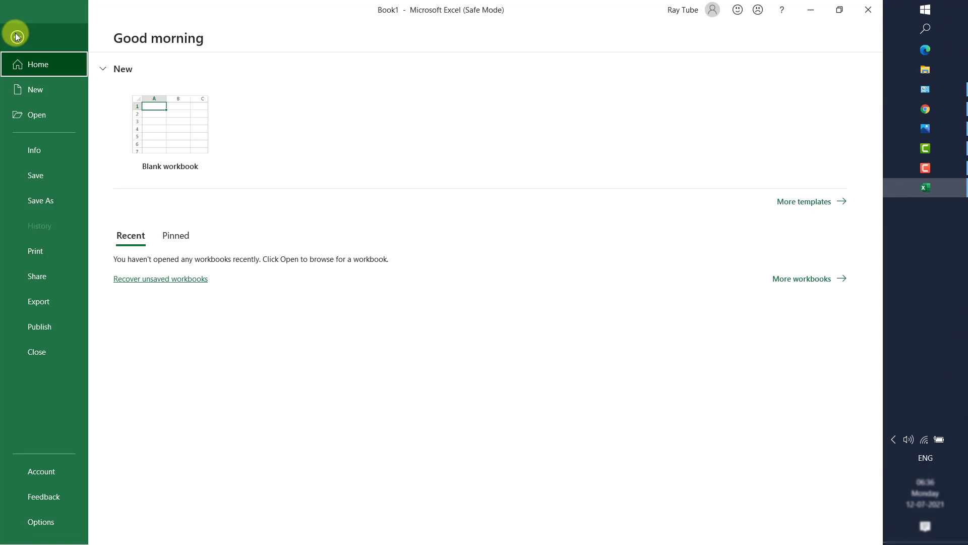
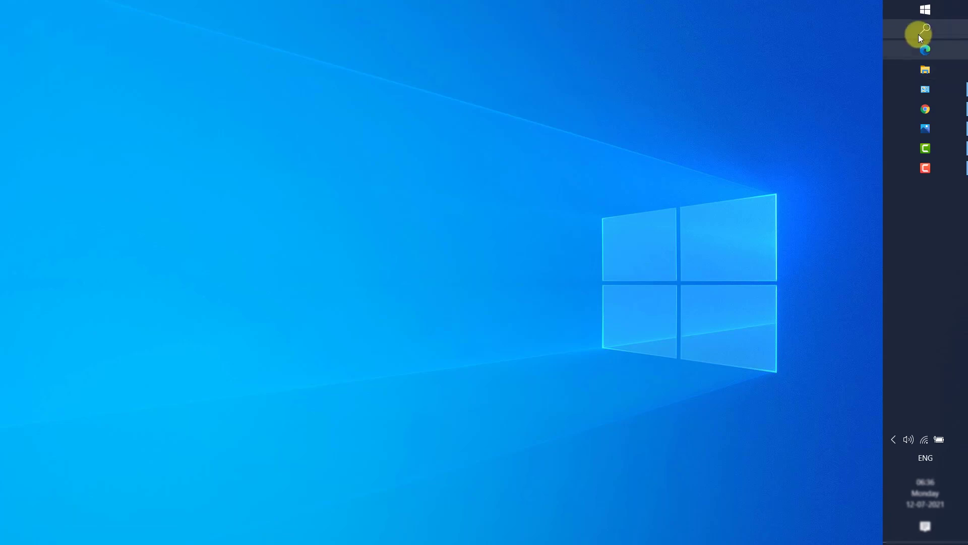
# Search Windows for services.msc and open the Services console.
pyautogui.click(919, 33)
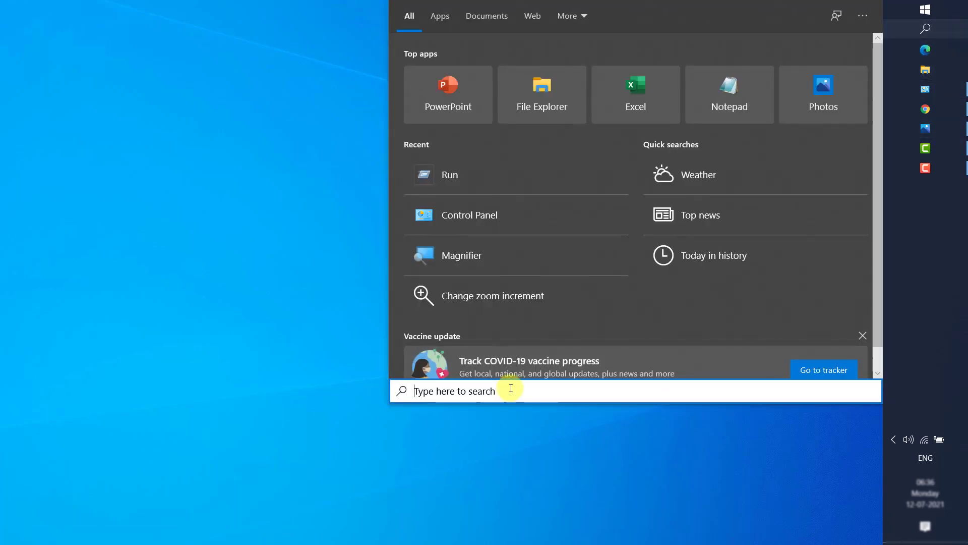
pyautogui.write('ser')
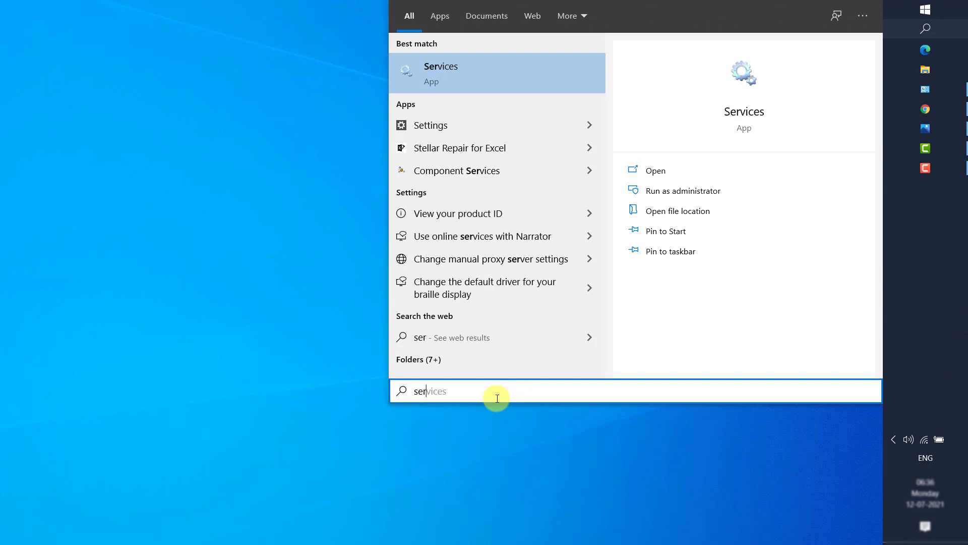
pyautogui.write('vices.msc')
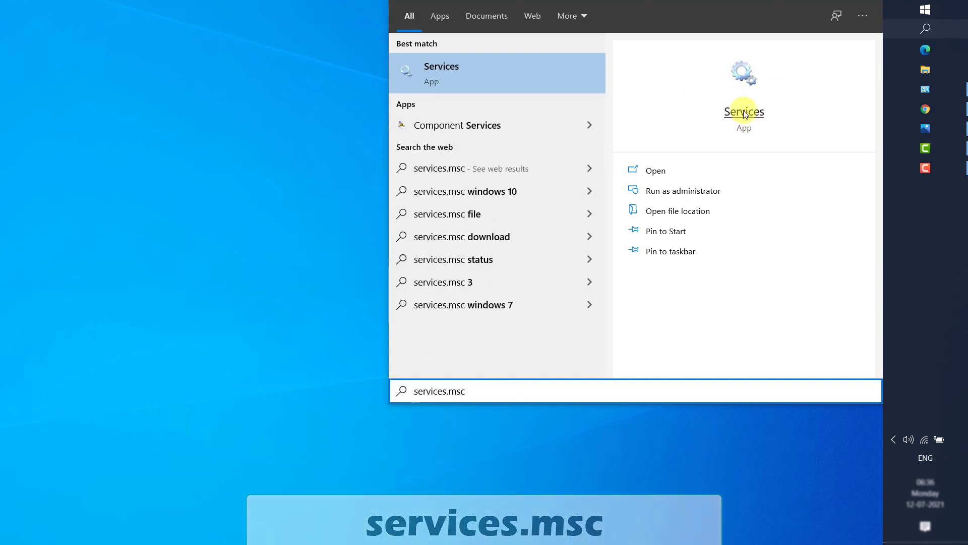
pyautogui.click(752, 124)
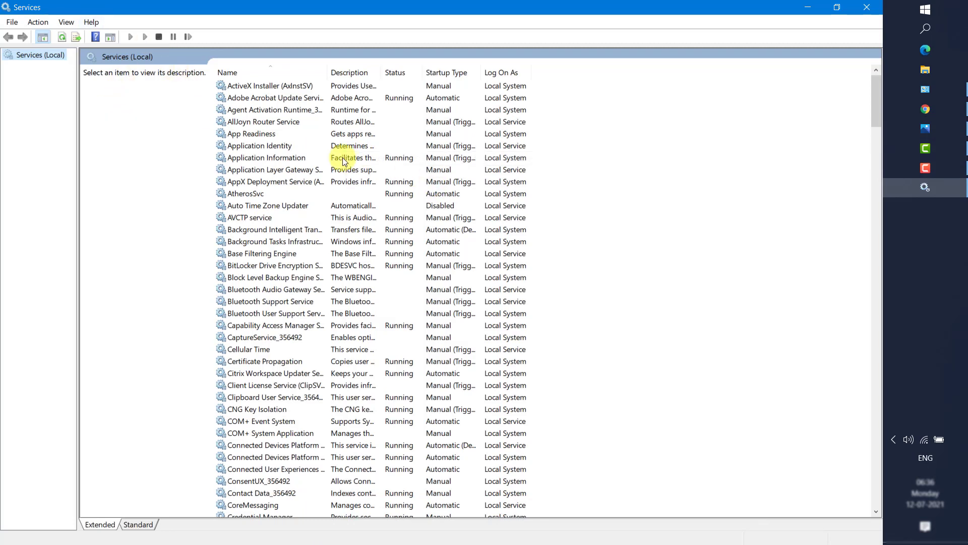
# Find the Print Spooler service in the list and open its properties.
pyautogui.click(240, 97)
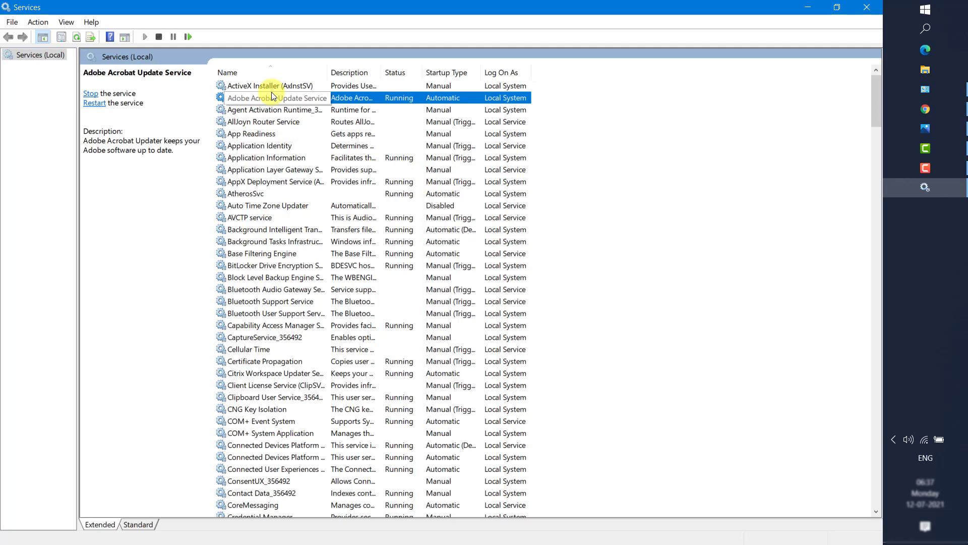
pyautogui.write('print')
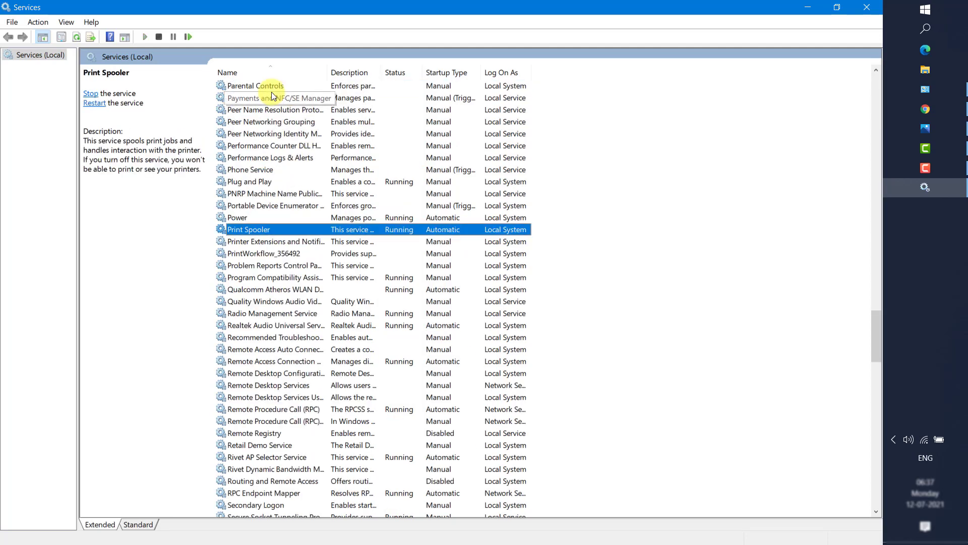
pyautogui.rightClick(259, 231)
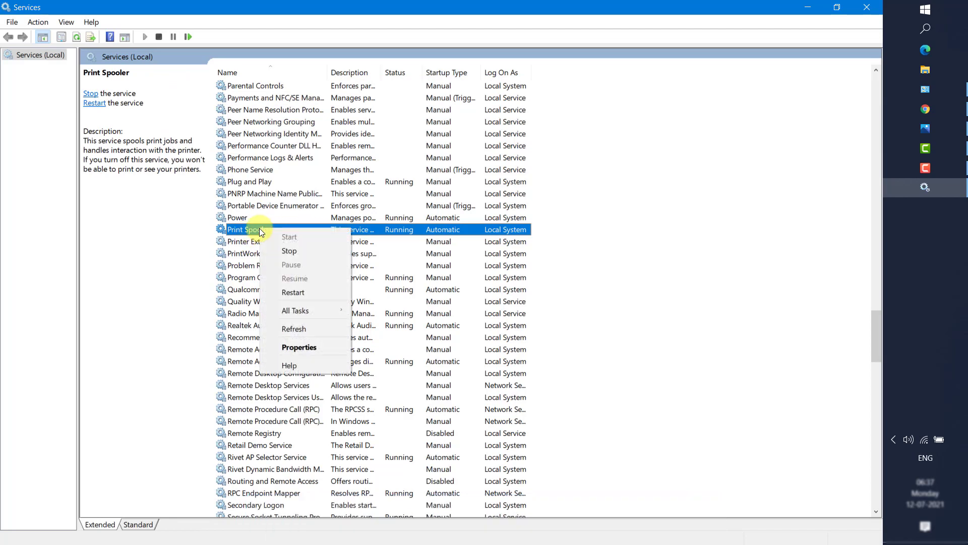
pyautogui.click(301, 347)
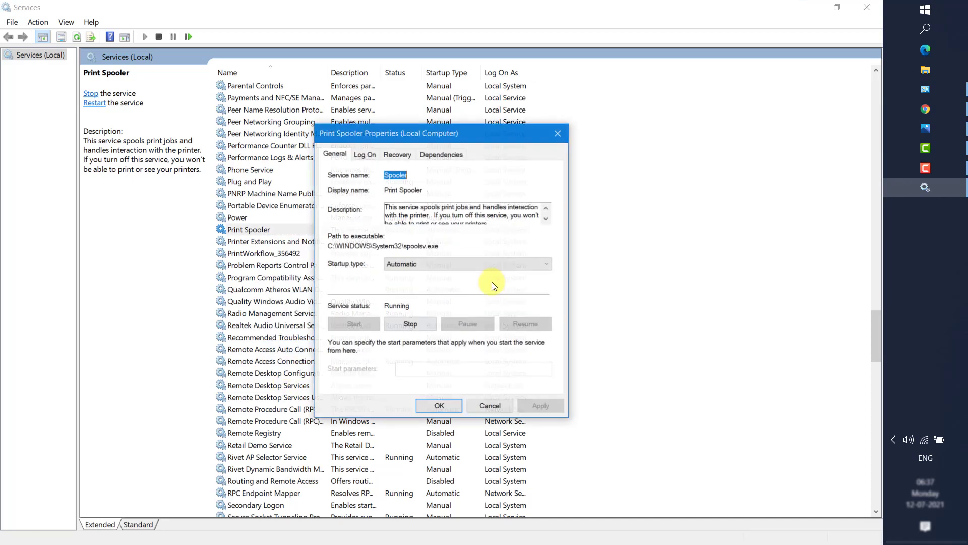
# Stop the Print Spooler service and accept its properties.
pyautogui.click(408, 326)
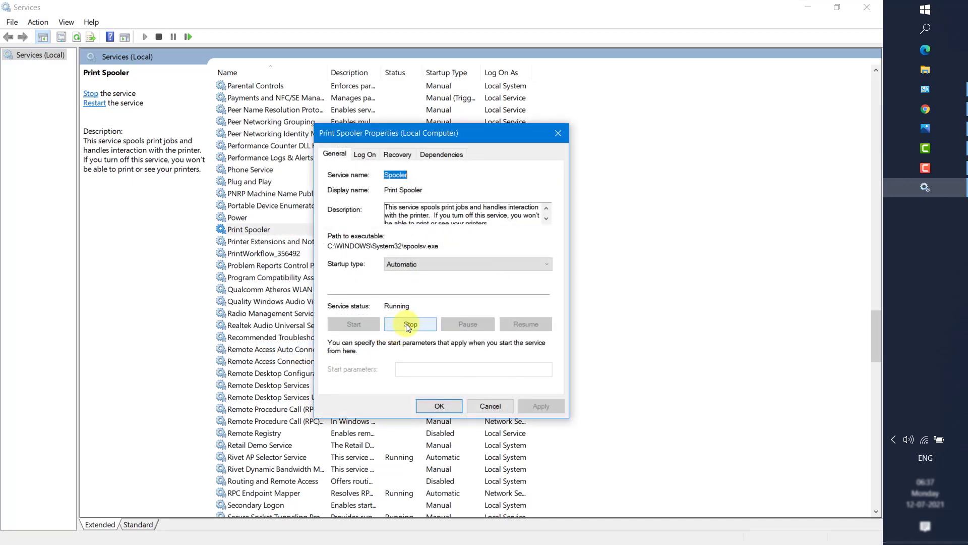
pyautogui.click(419, 405)
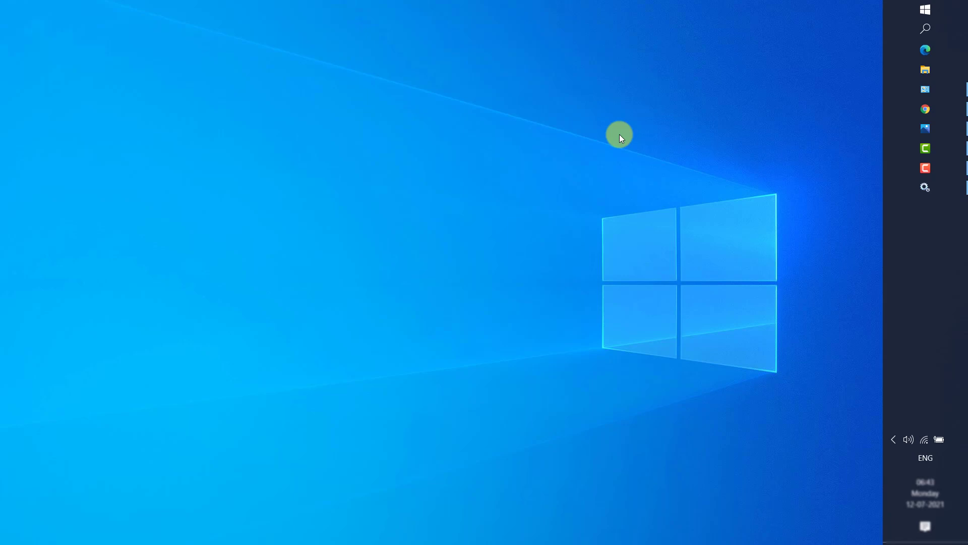
# Search Windows for appwiz.cpl and open the Programs and Features window.
pyautogui.click(937, 27)
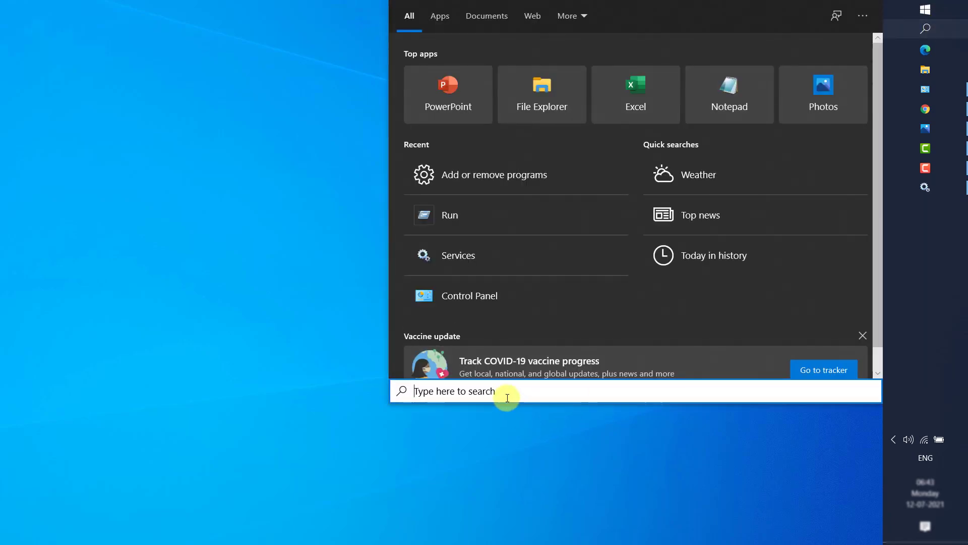
pyautogui.write('appwiz')
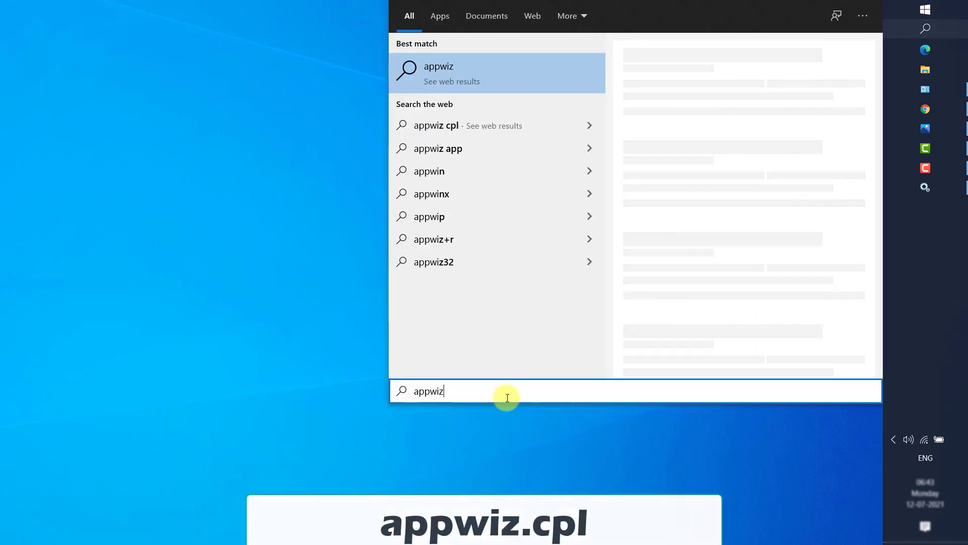
pyautogui.write('.cpl')
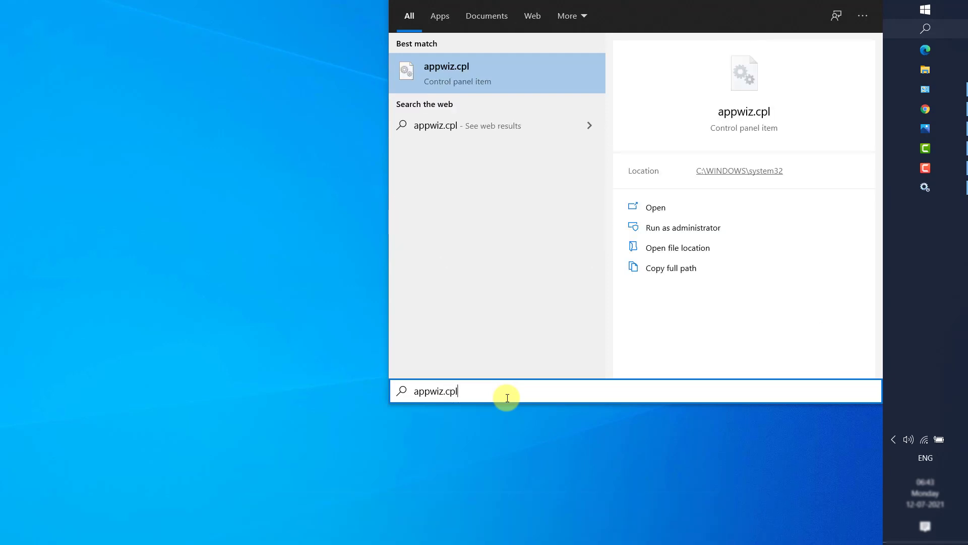
pyautogui.click(749, 114)
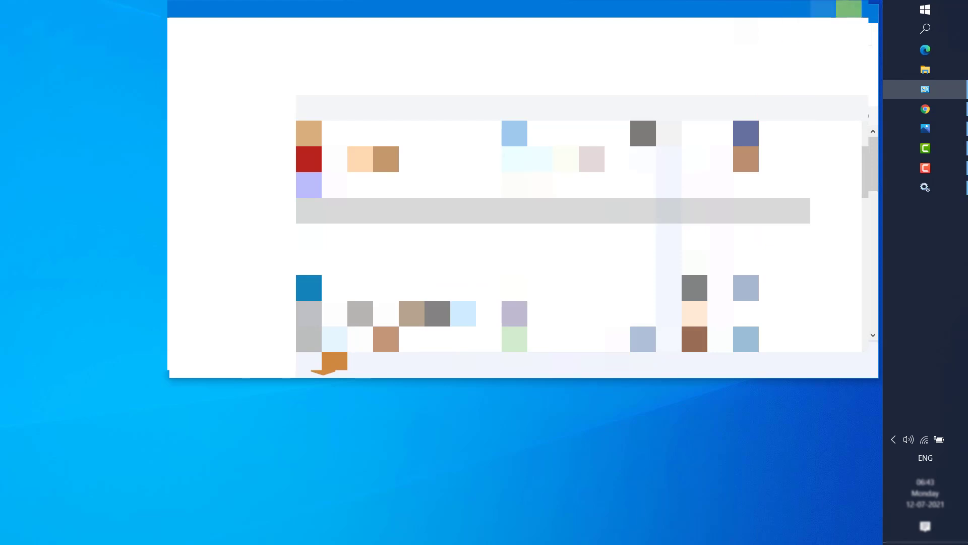
# View the repair options for Microsoft Office Professional Plus 2019 - en-us, cancel without repairing, and minimize Programs and Features.
pyautogui.scroll(-2, 202, 303)
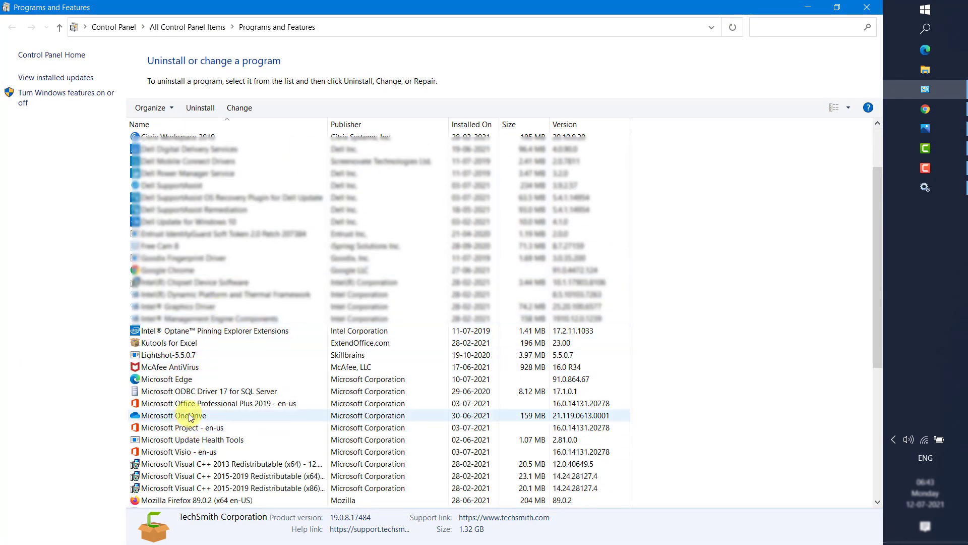
pyautogui.click(269, 403)
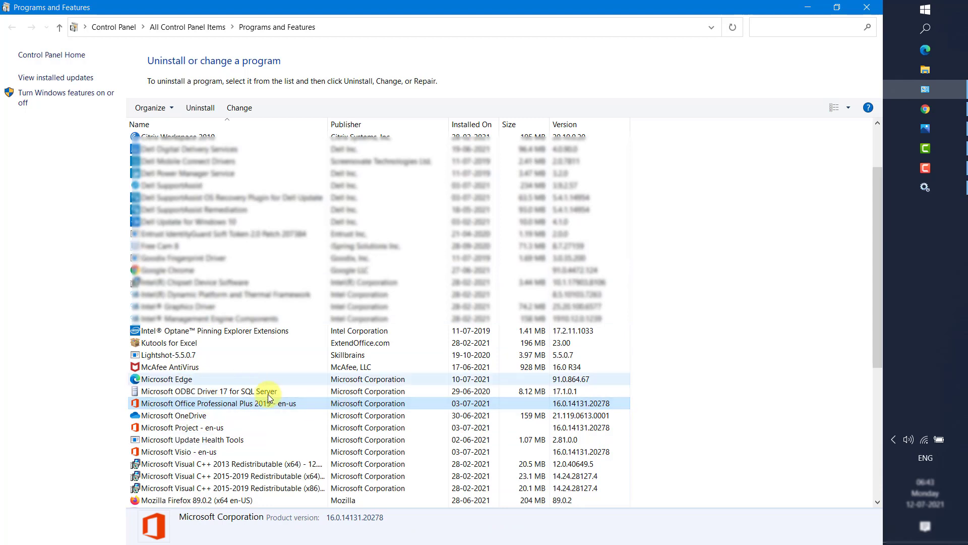
pyautogui.click(240, 108)
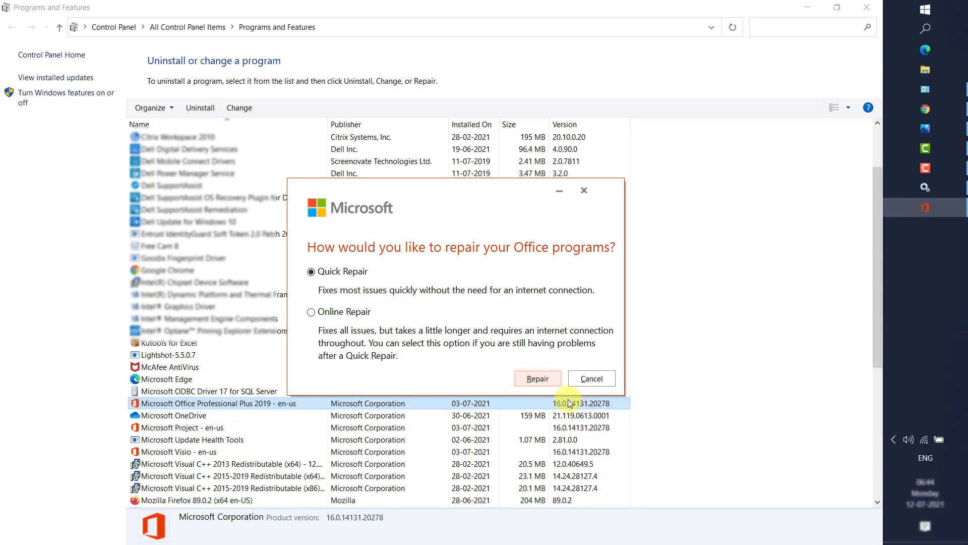
pyautogui.click(594, 379)
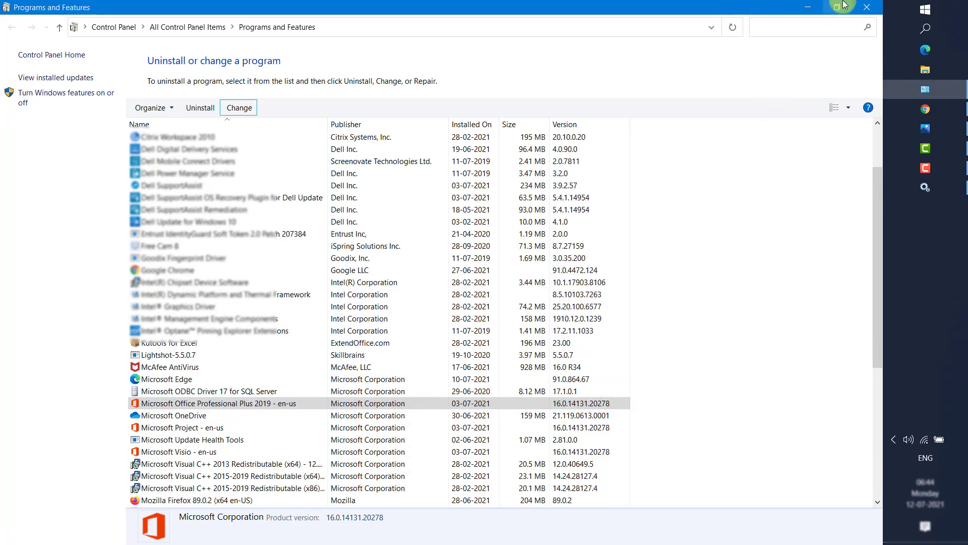
pyautogui.click(808, 7)
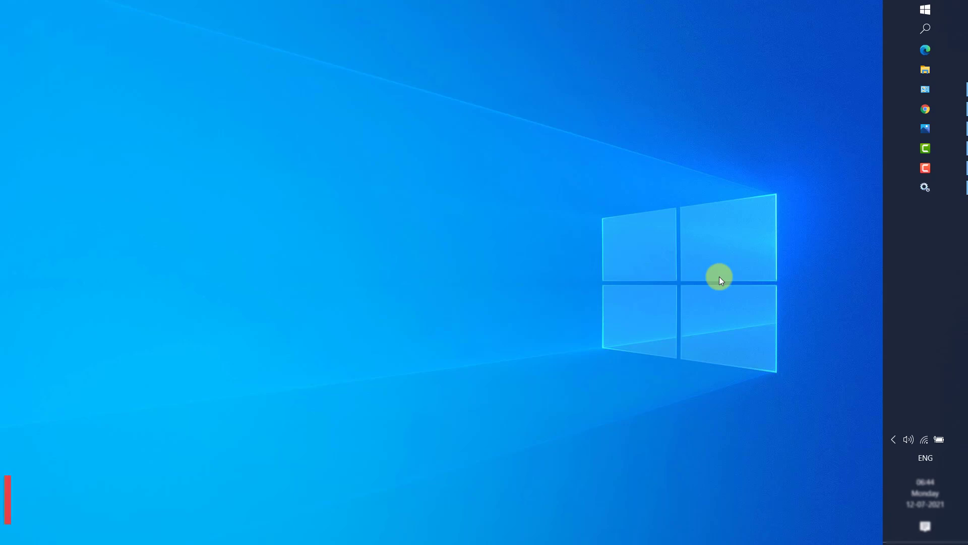
pyautogui.press('super')
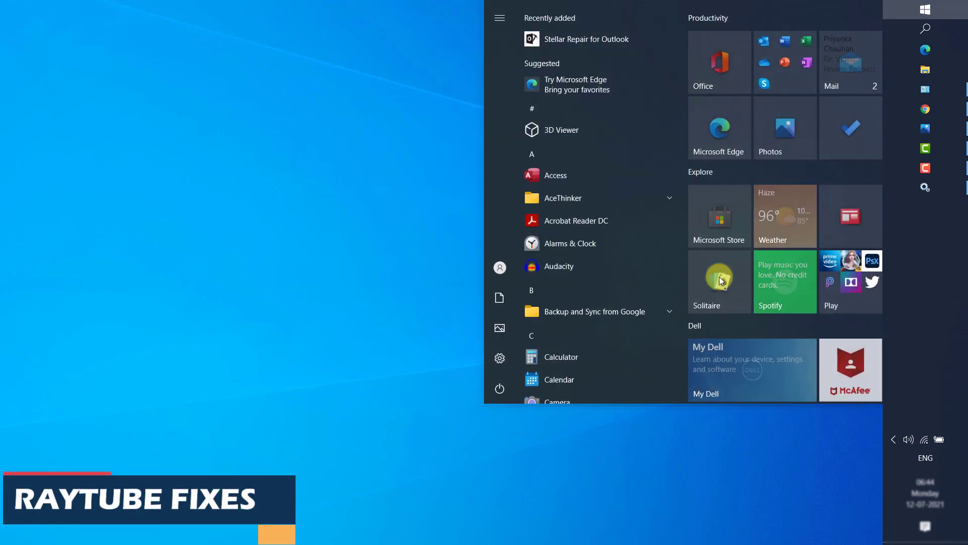
pyautogui.press('super')
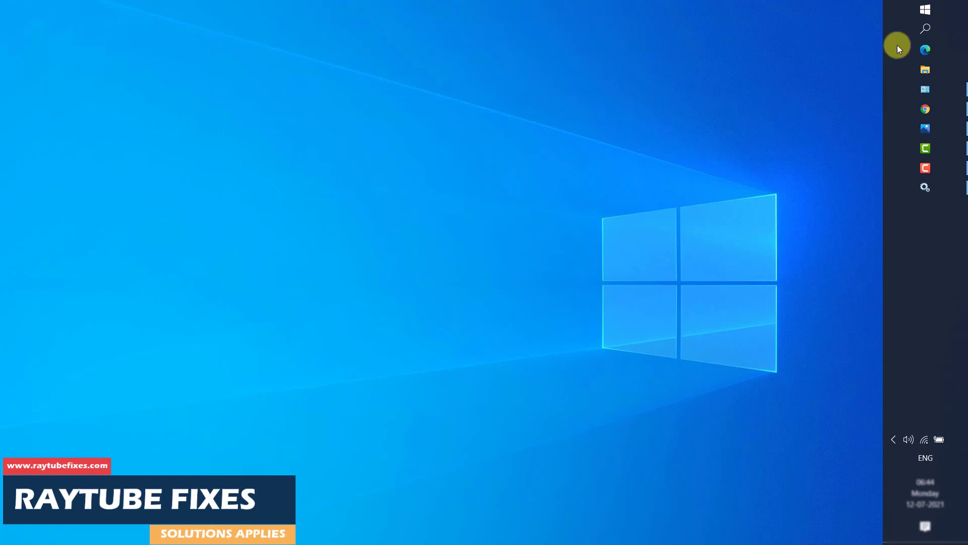
pyautogui.click(927, 29)
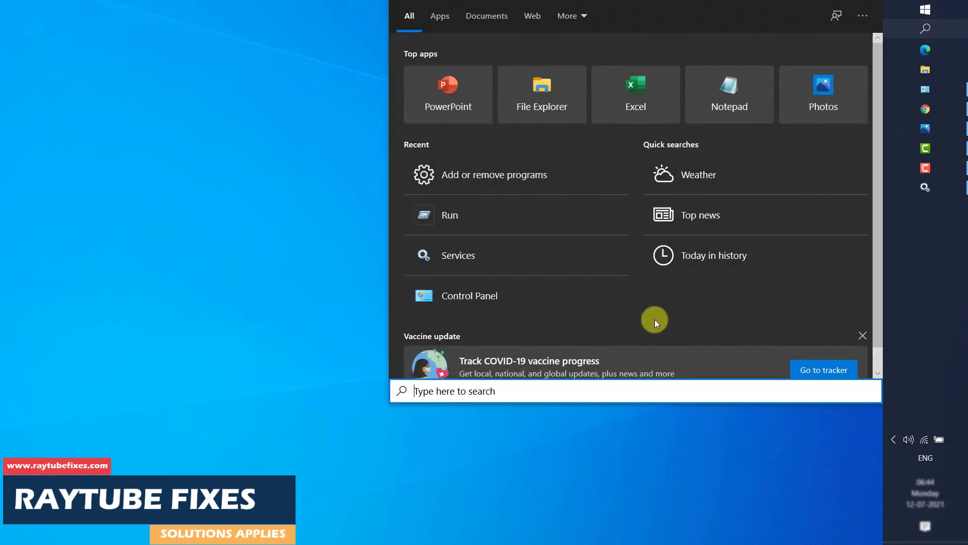
# Launch Excel in safe mode with the Run command excel /safe and dismiss the recovered-files message.
pyautogui.press('super+r')
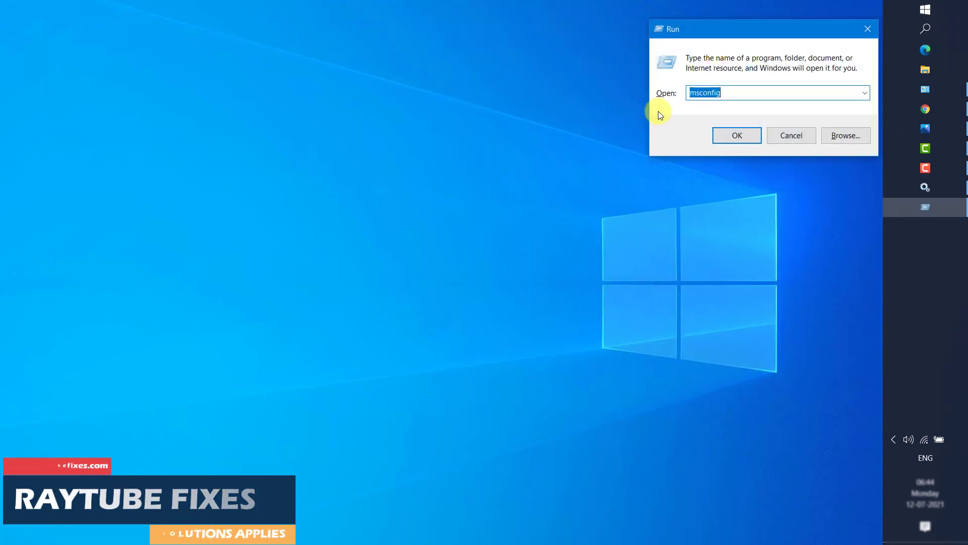
pyautogui.write('exc')
pyautogui.press('Down')
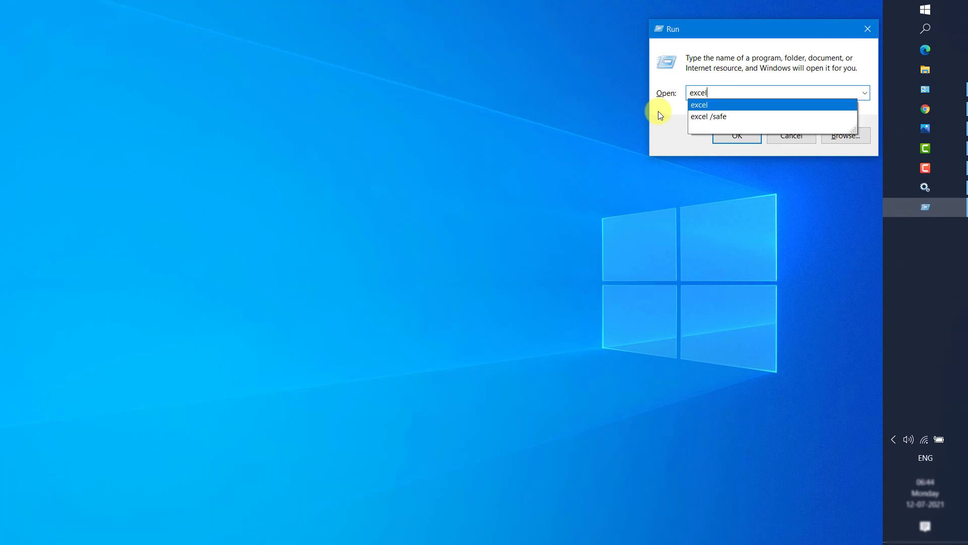
pyautogui.press('Down')
pyautogui.press('Return')
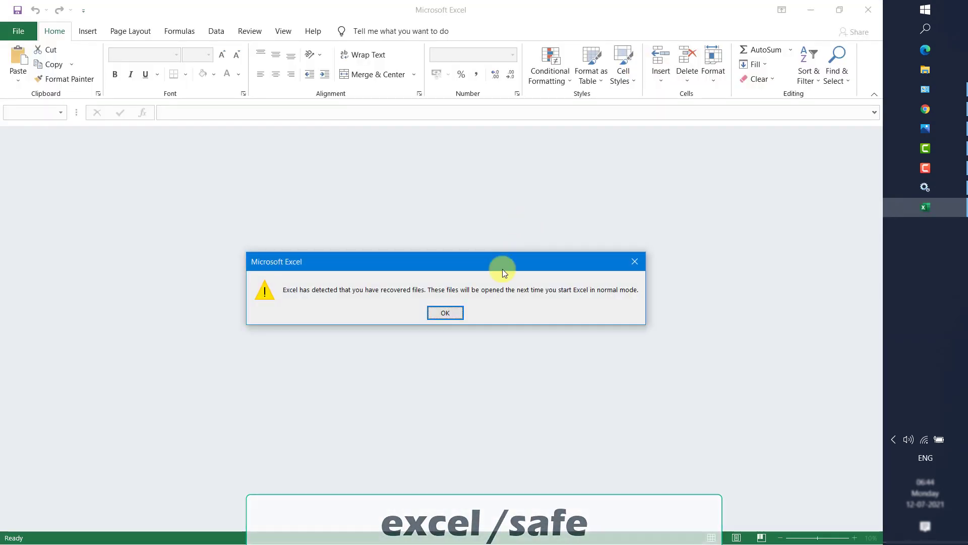
pyautogui.click(444, 311)
pyautogui.click(28, 33)
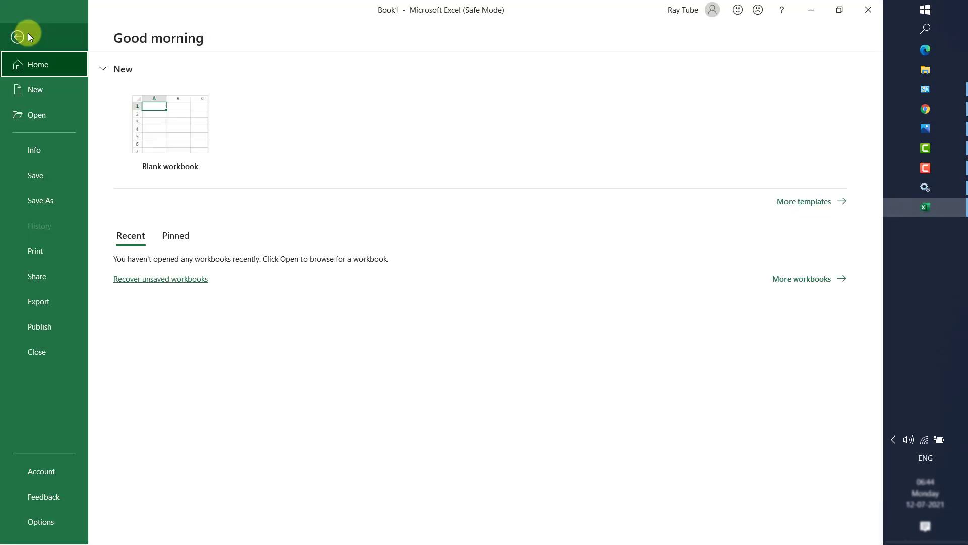
pyautogui.click(62, 474)
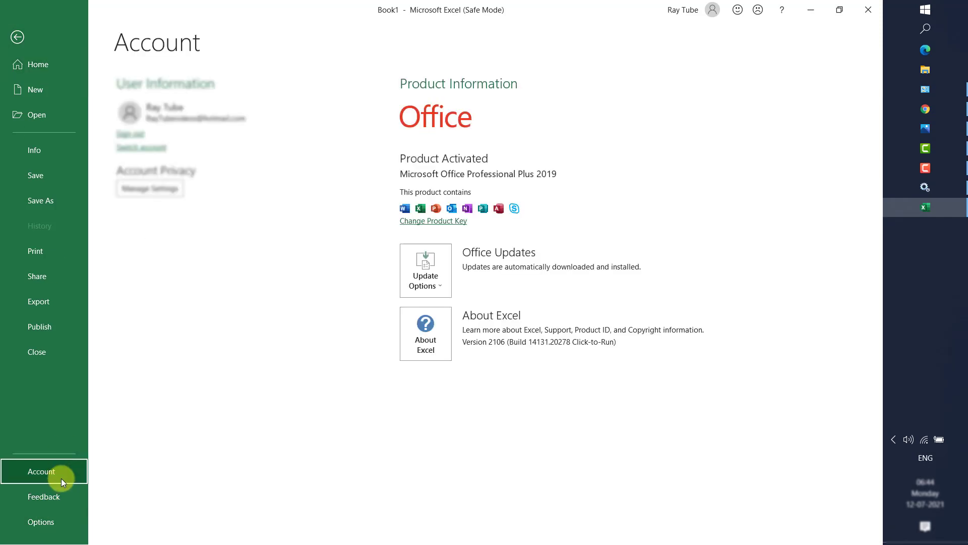
pyautogui.click(441, 288)
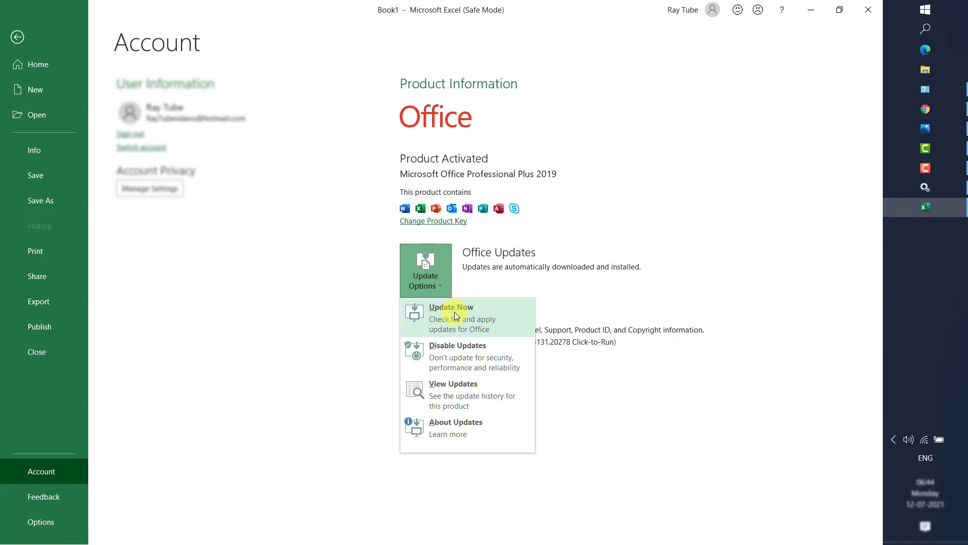
pyautogui.click(259, 328)
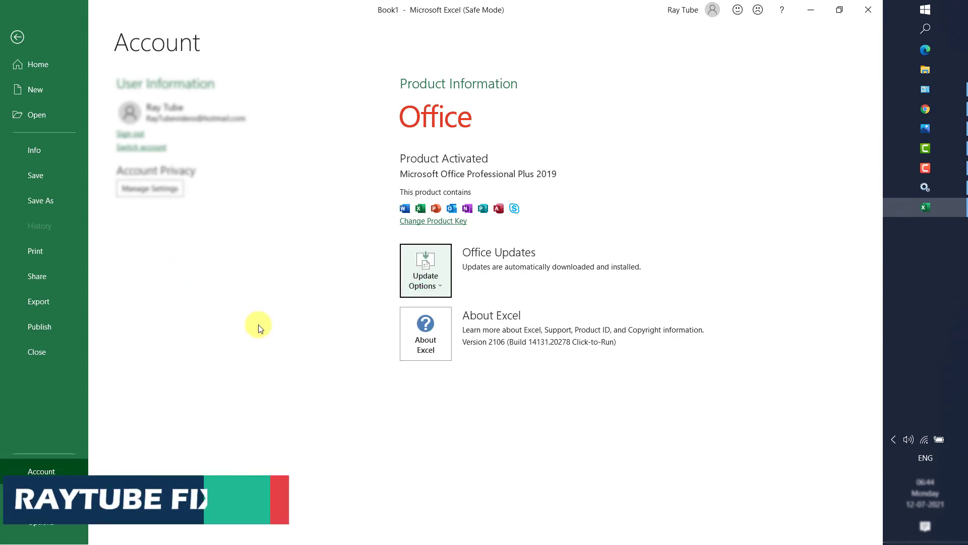